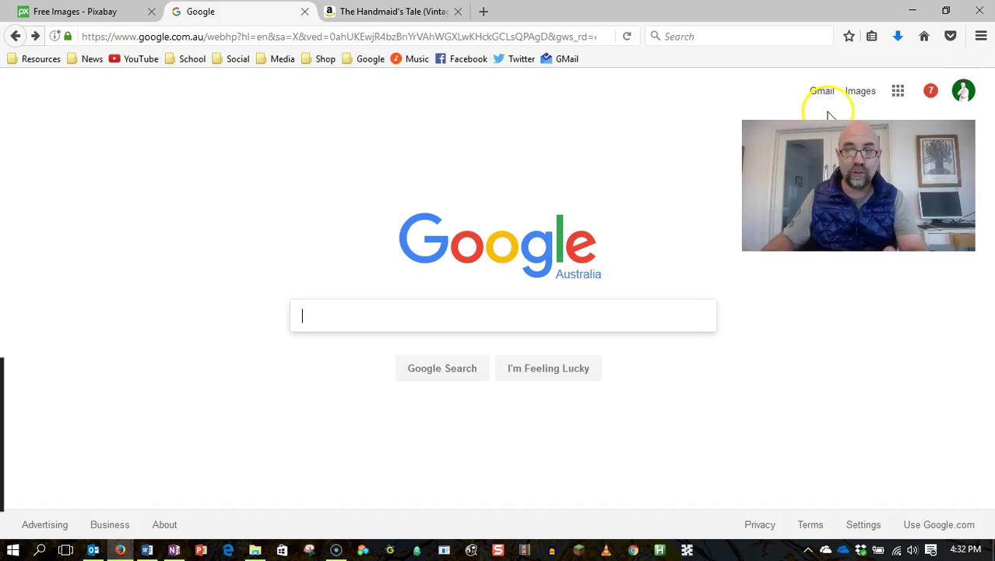
# Search Google Images for "penguin" and preview the National Geographic photo of three penguins with outstretched wings
pyautogui.click(855, 94)
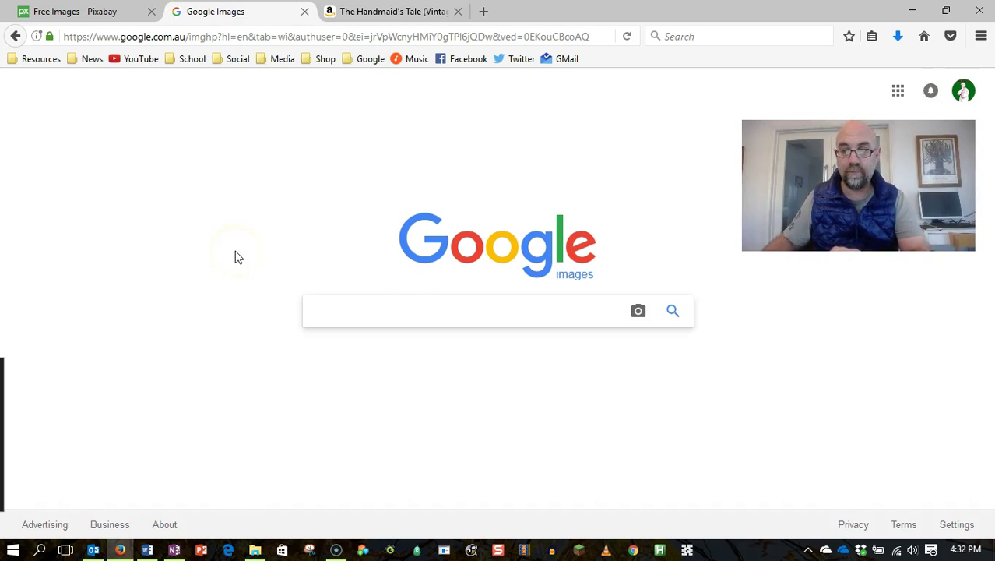
pyautogui.click(383, 309)
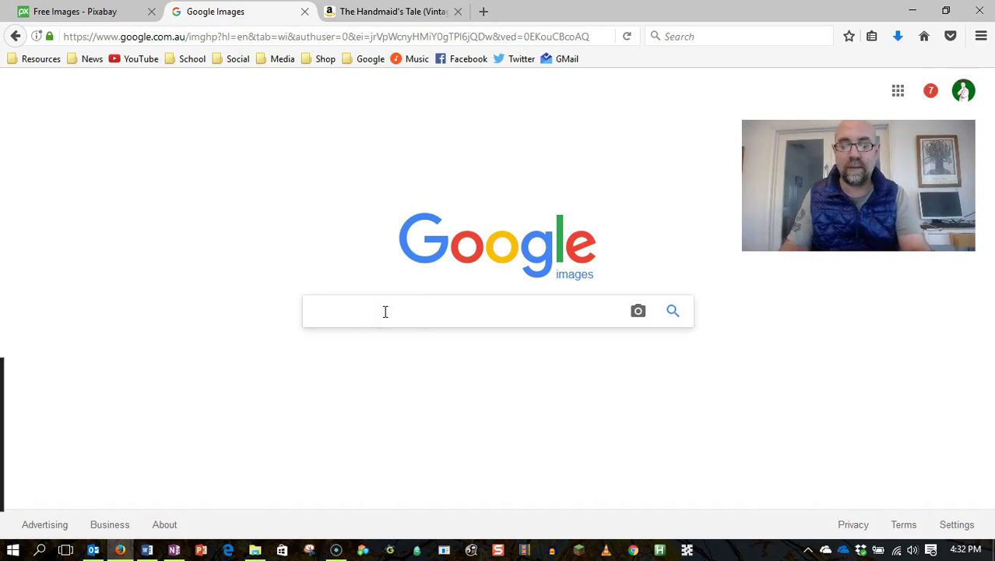
pyautogui.write('penguin')
pyautogui.press('Return')
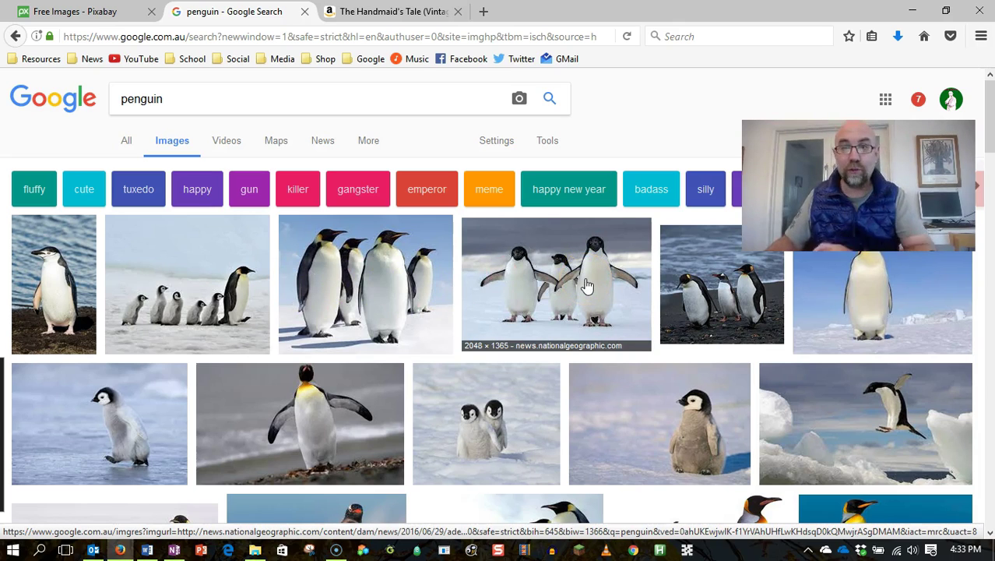
pyautogui.click(538, 273)
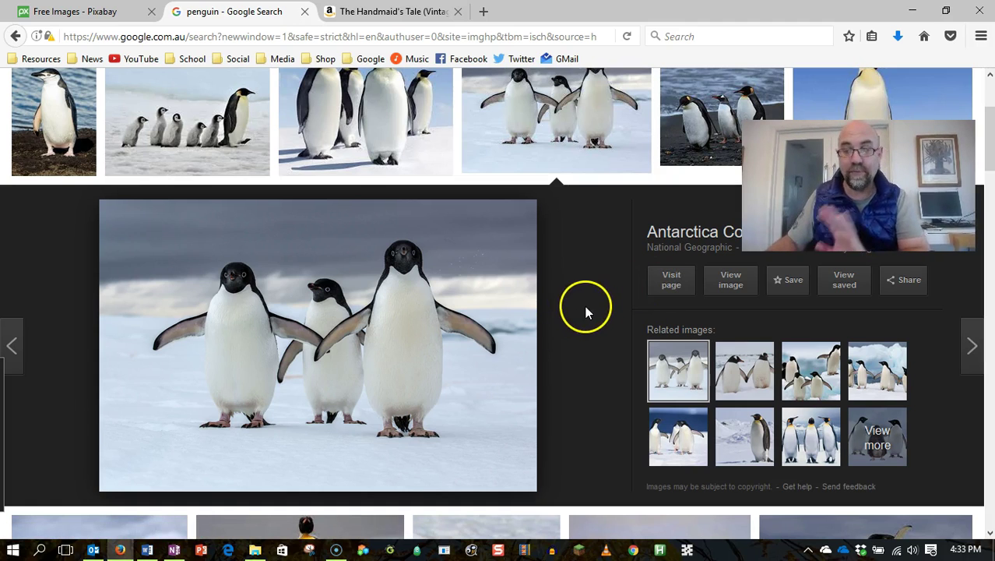
pyautogui.scroll(3, 585, 310)
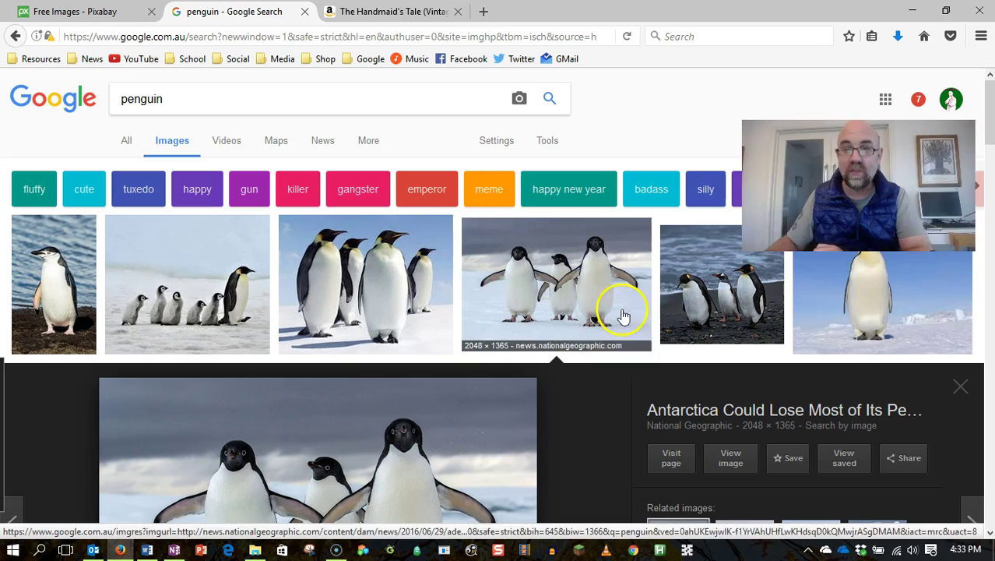
# Filter the penguin images by usage rights to those labeled for noncommercial reuse with modification
pyautogui.click(548, 148)
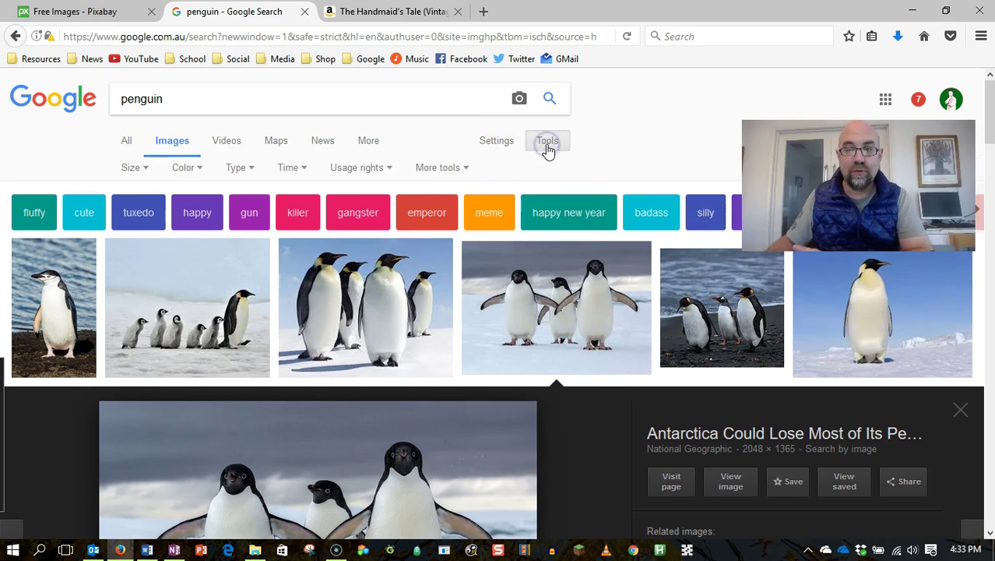
pyautogui.click(366, 170)
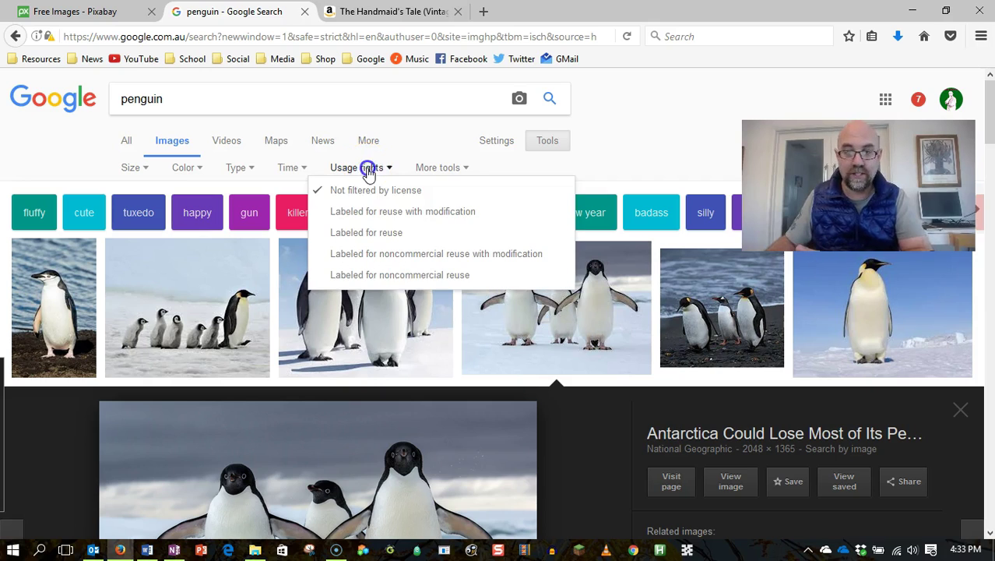
pyautogui.click(399, 235)
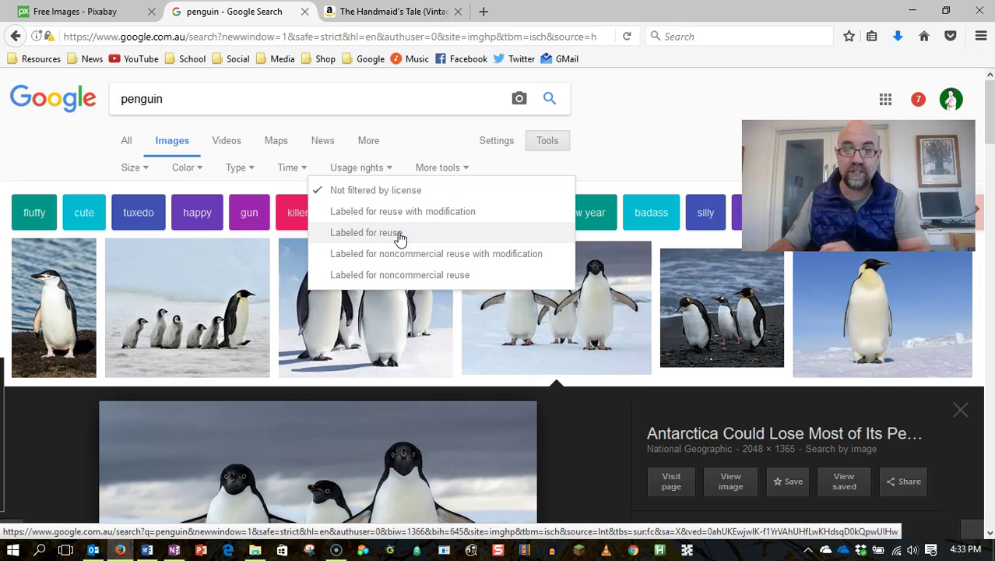
pyautogui.click(422, 260)
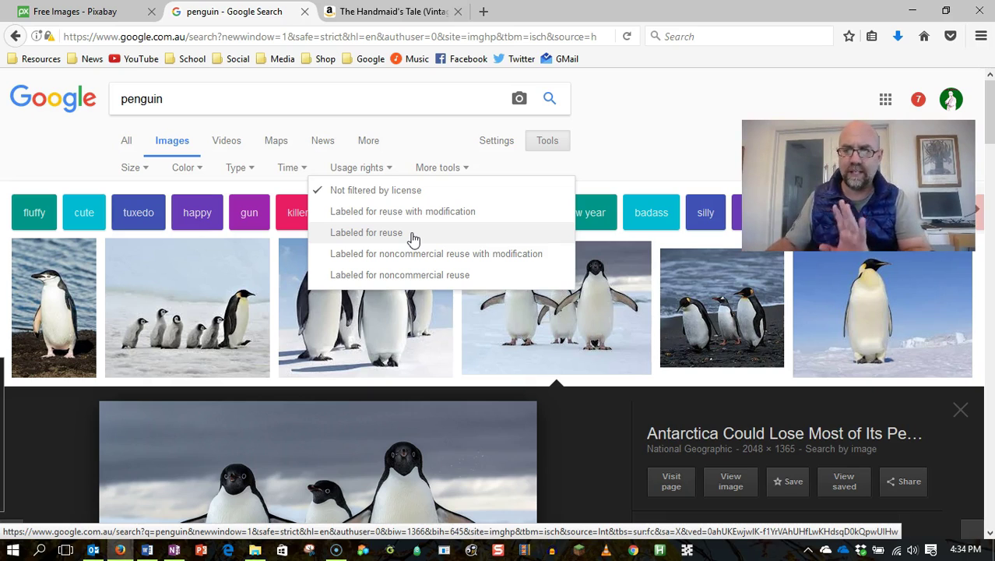
pyautogui.click(429, 204)
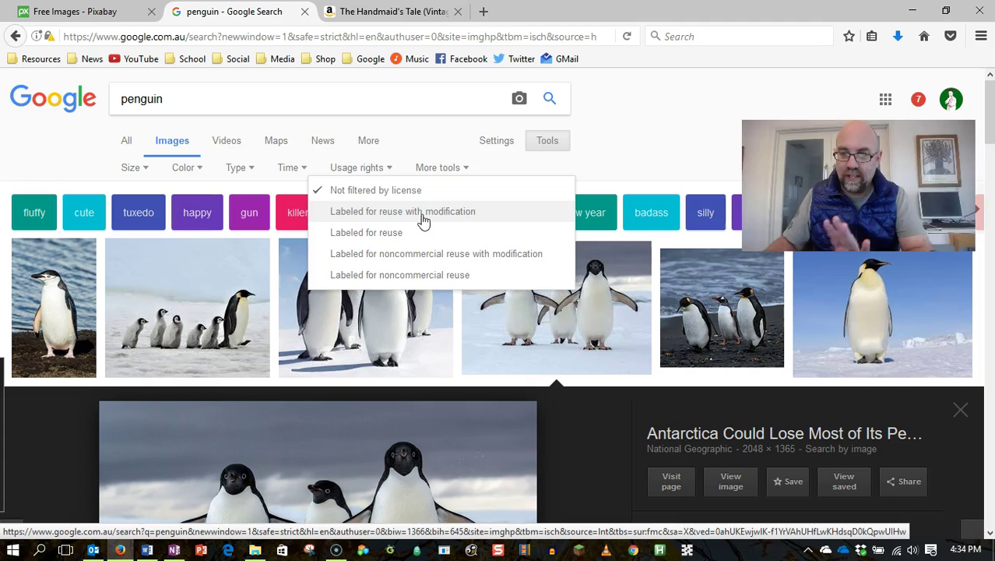
pyautogui.click(432, 257)
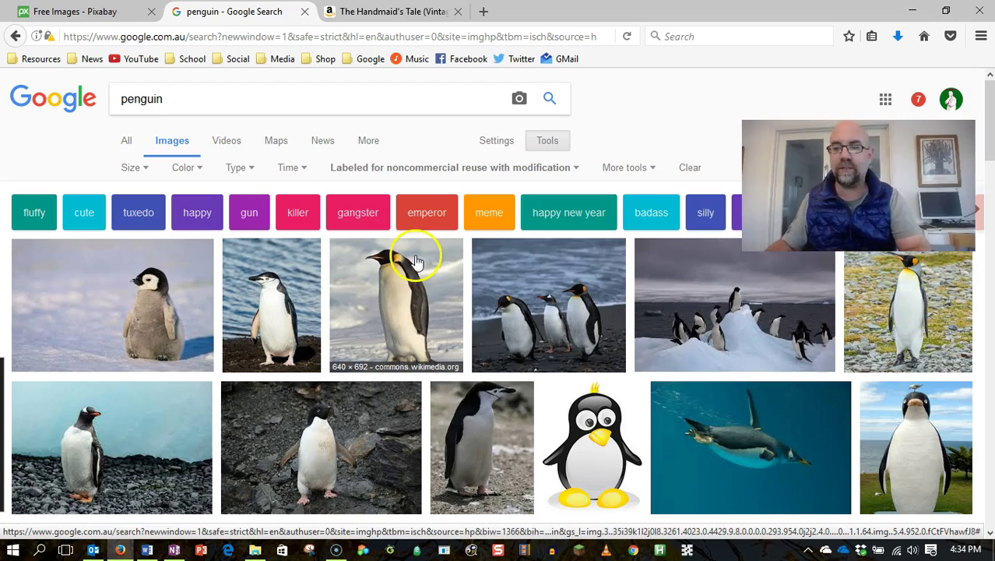
# Browse the filtered penguin results and open the Wikimedia Commons chinstrap penguin photo at full size
pyautogui.click(514, 300)
pyautogui.scroll(-1, 504, 309)
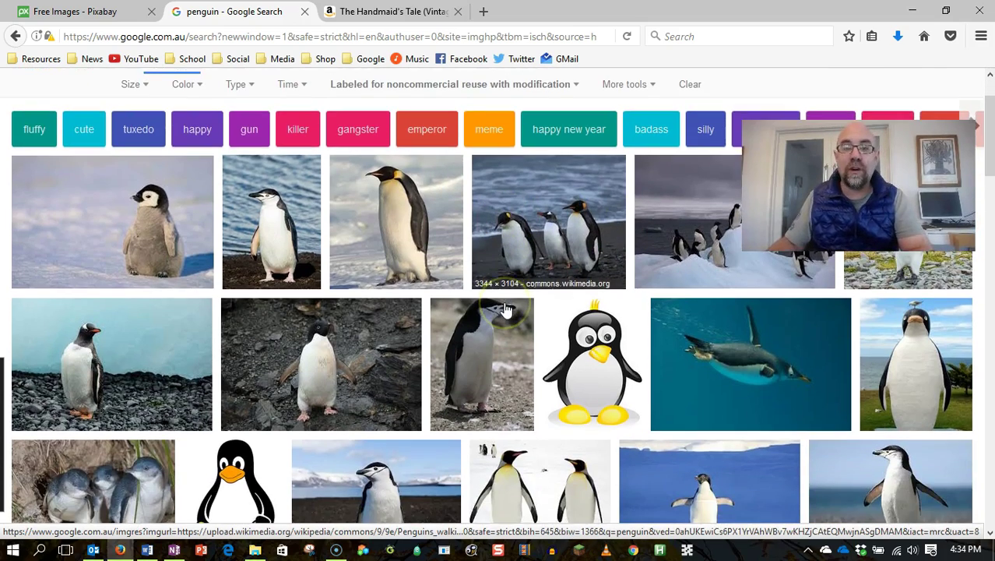
pyautogui.scroll(-2, 505, 310)
pyautogui.scroll(-2, 504, 309)
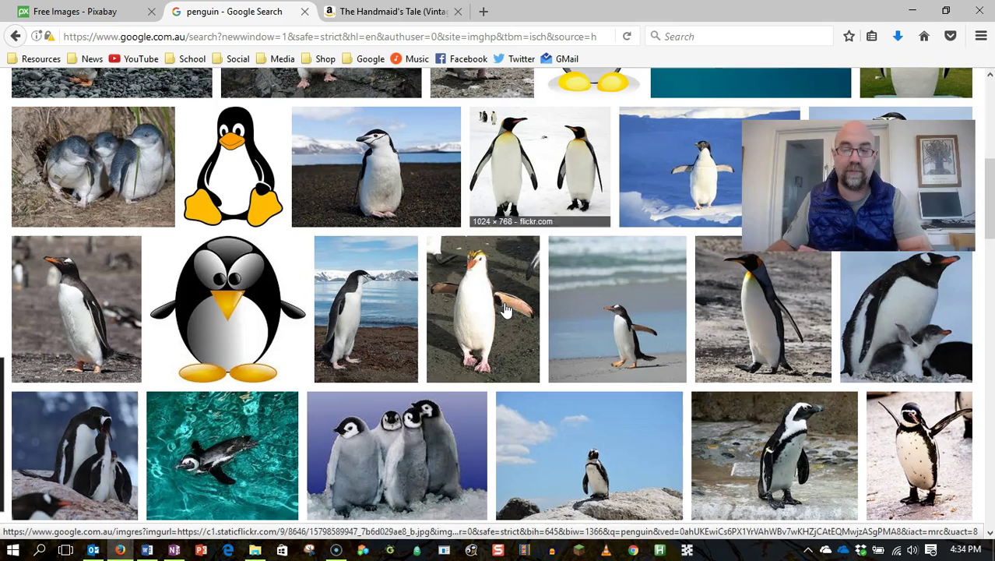
pyautogui.scroll(5, 504, 309)
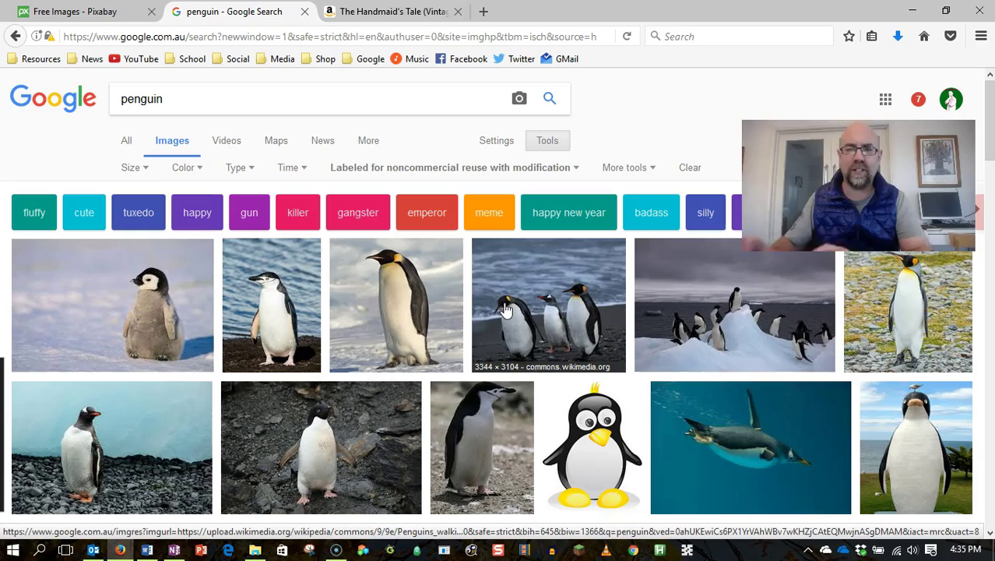
pyautogui.scroll(-2, 766, 338)
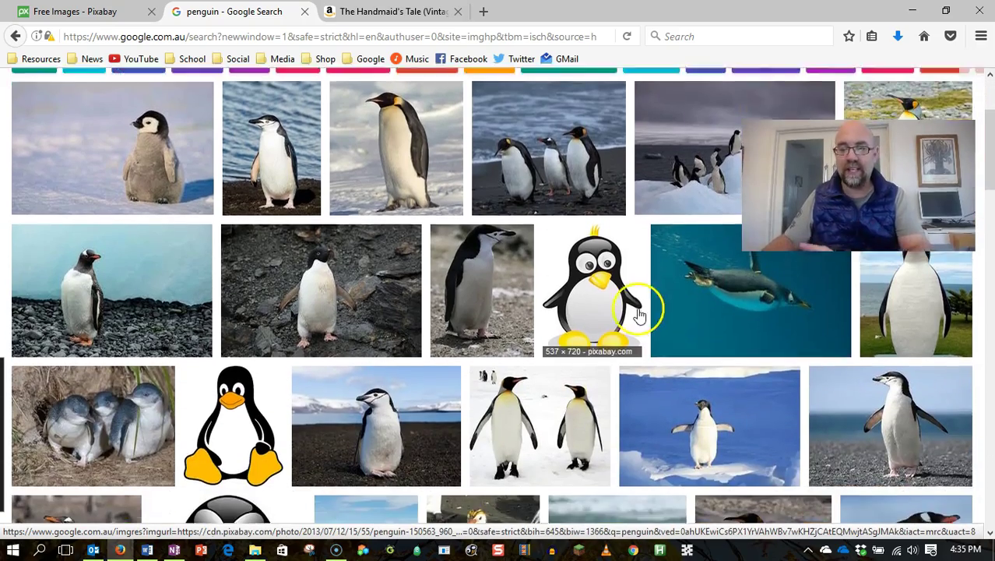
pyautogui.scroll(-3, 598, 274)
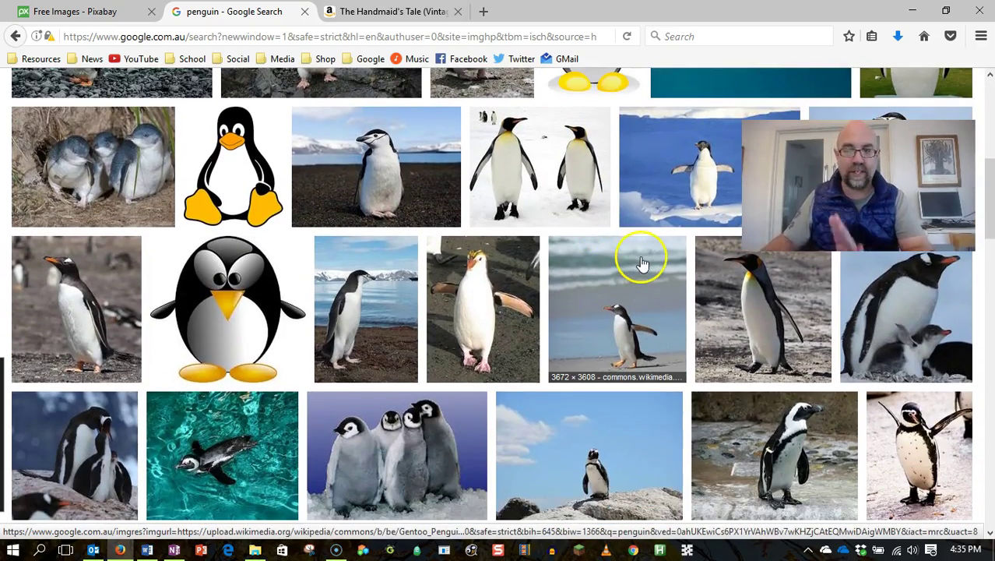
pyautogui.scroll(-5, 488, 236)
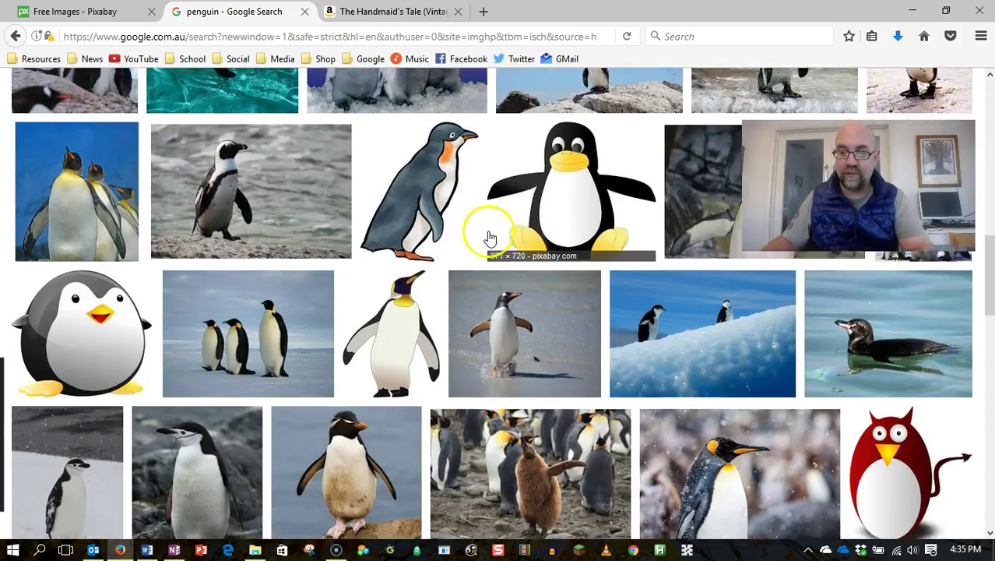
pyautogui.scroll(-3, 489, 237)
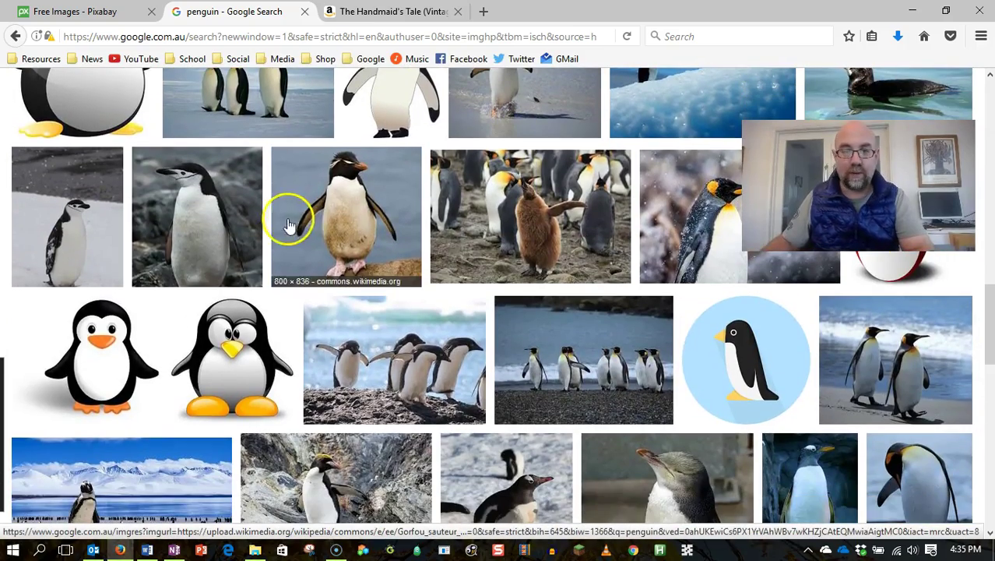
pyautogui.click(200, 236)
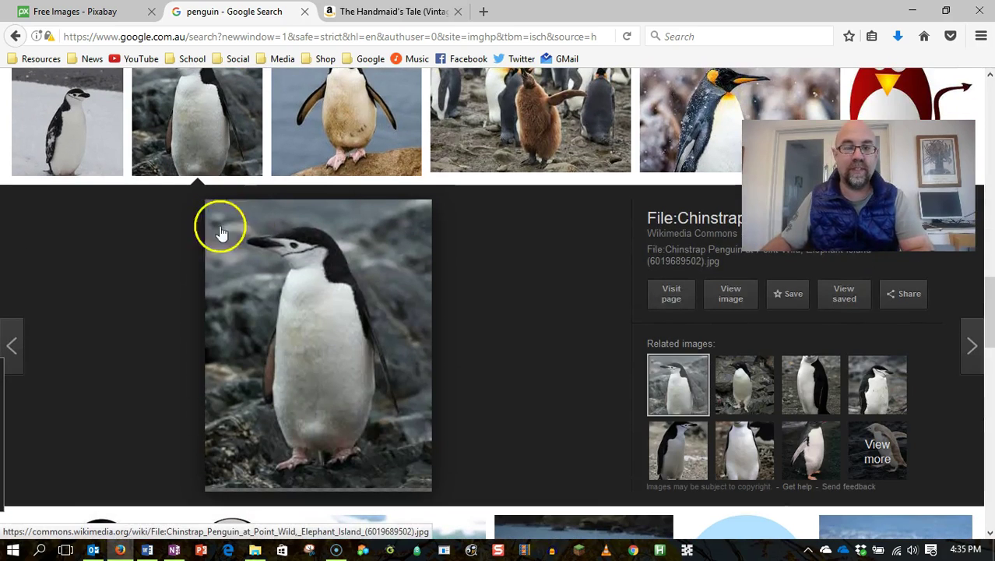
pyautogui.click(726, 293)
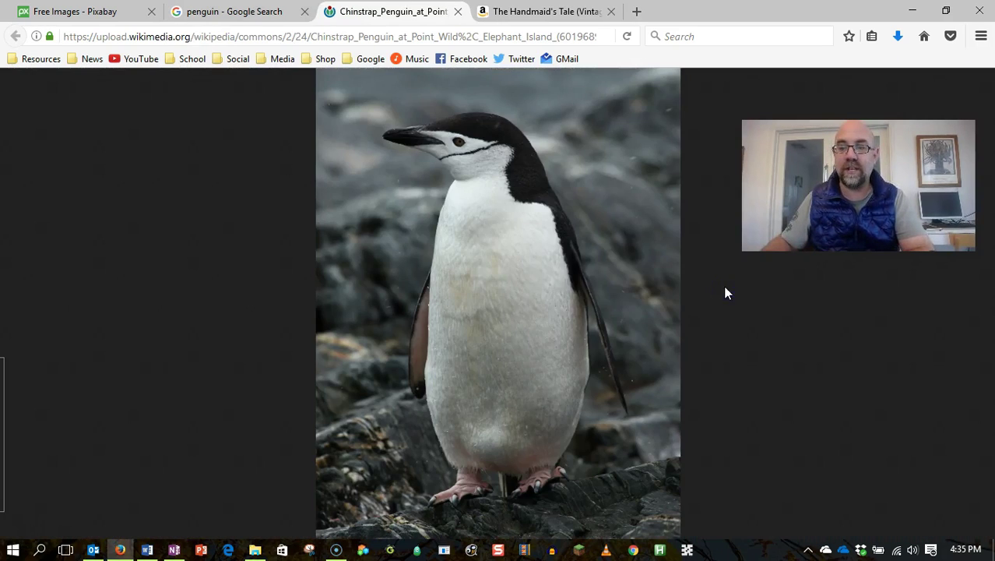
# Save the chinstrap penguin photo to the Desktop as penguin.jpg, replacing the existing file of that name
pyautogui.rightClick(396, 128)
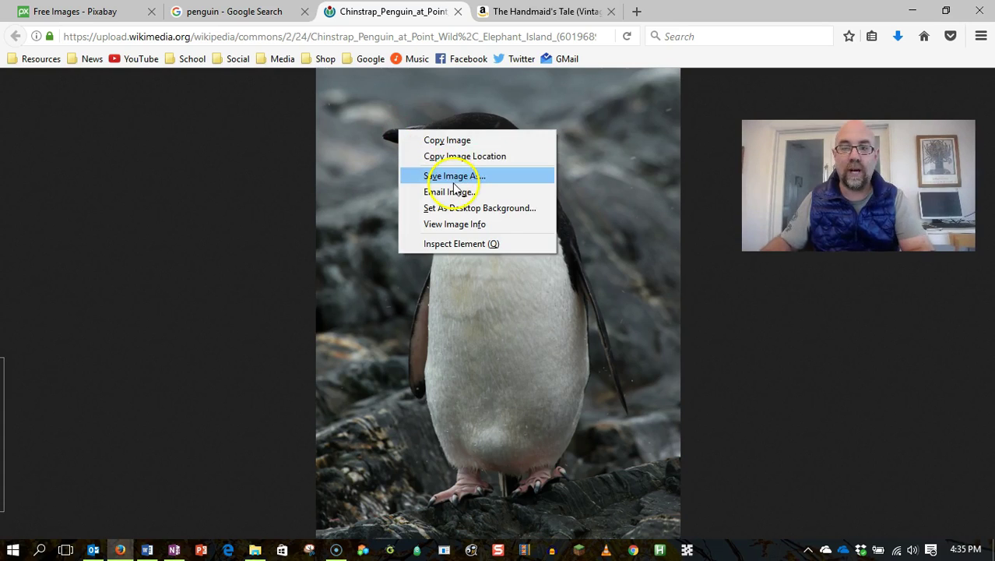
pyautogui.click(456, 174)
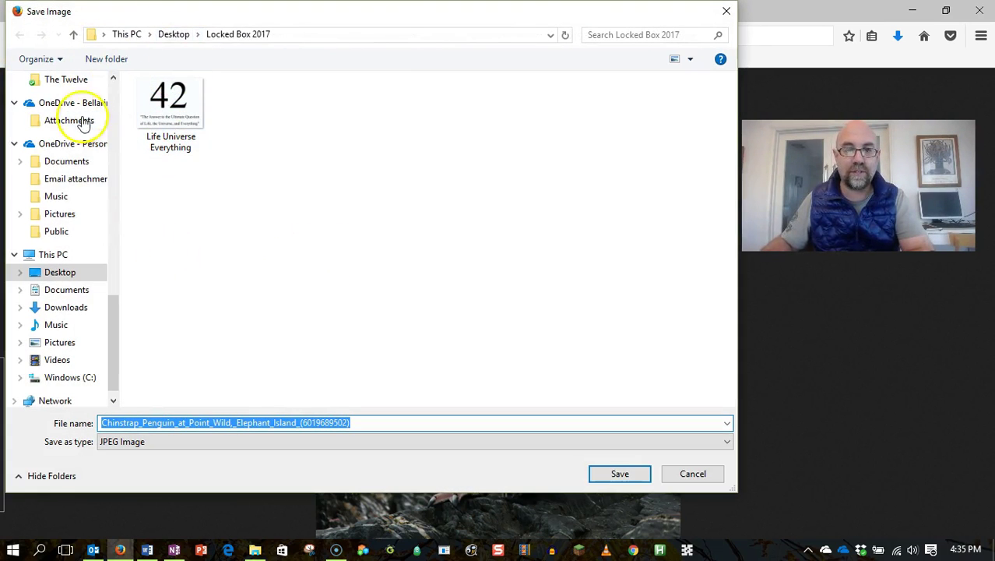
pyautogui.click(56, 274)
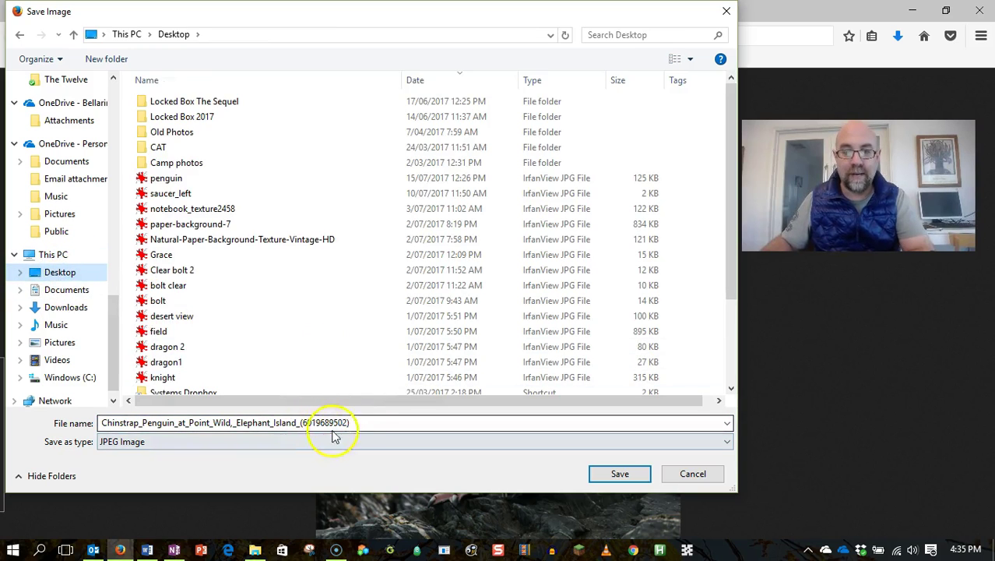
pyautogui.moveTo(349, 422); pyautogui.dragTo(16, 421)
pyautogui.write('penguin')
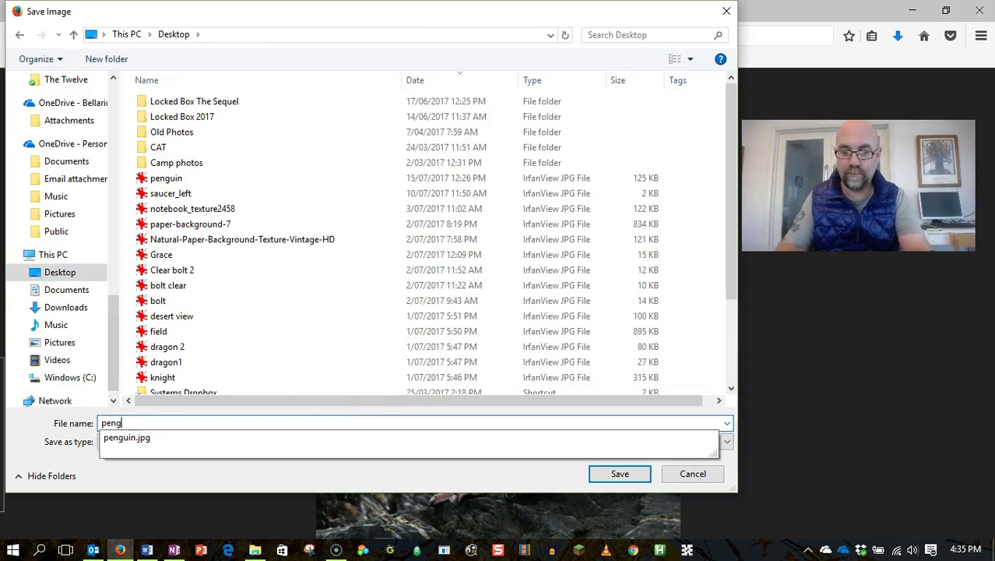
pyautogui.click(142, 437)
pyautogui.click(615, 475)
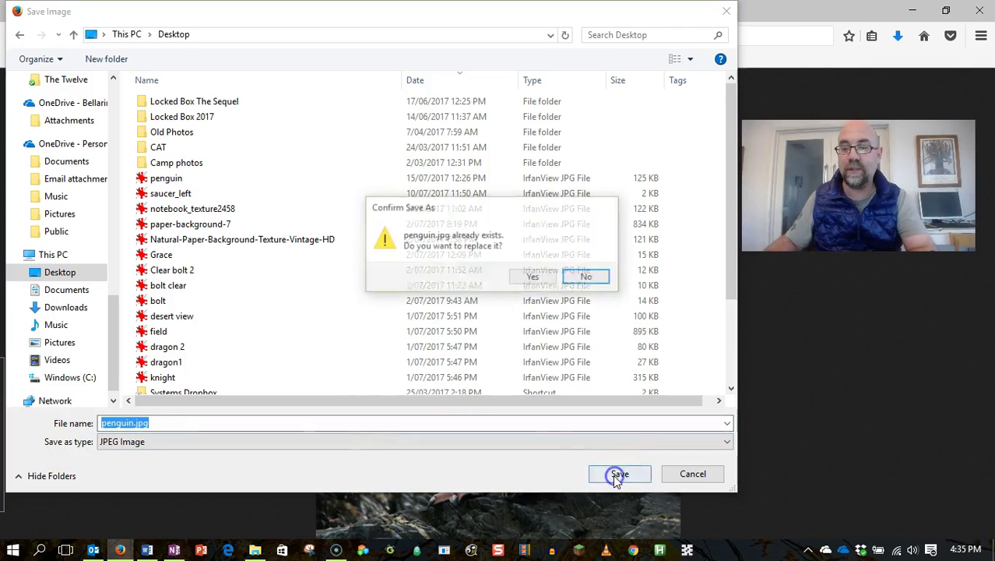
pyautogui.click(532, 278)
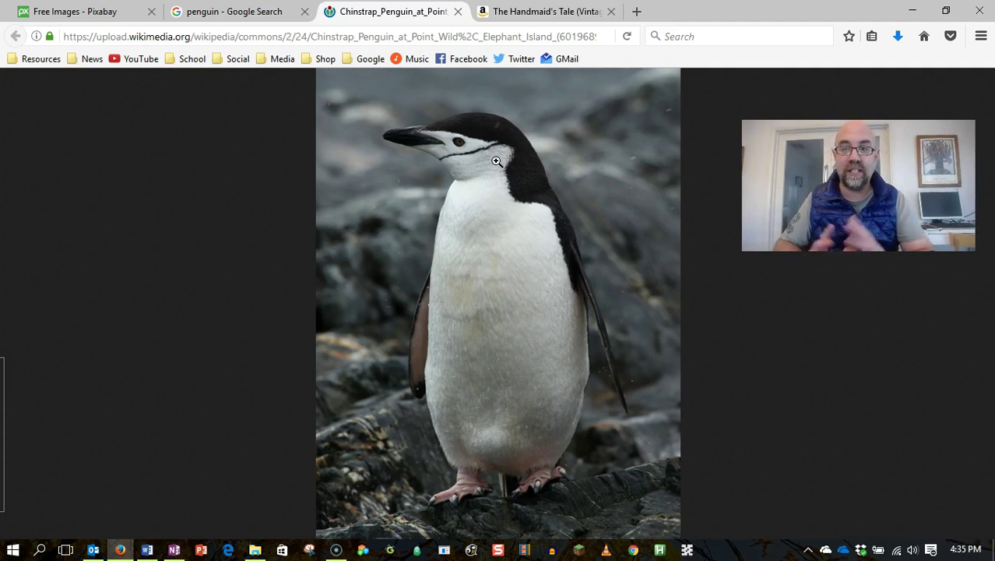
# Switch to the open Pixabay home page and go to its image search
pyautogui.click(88, 12)
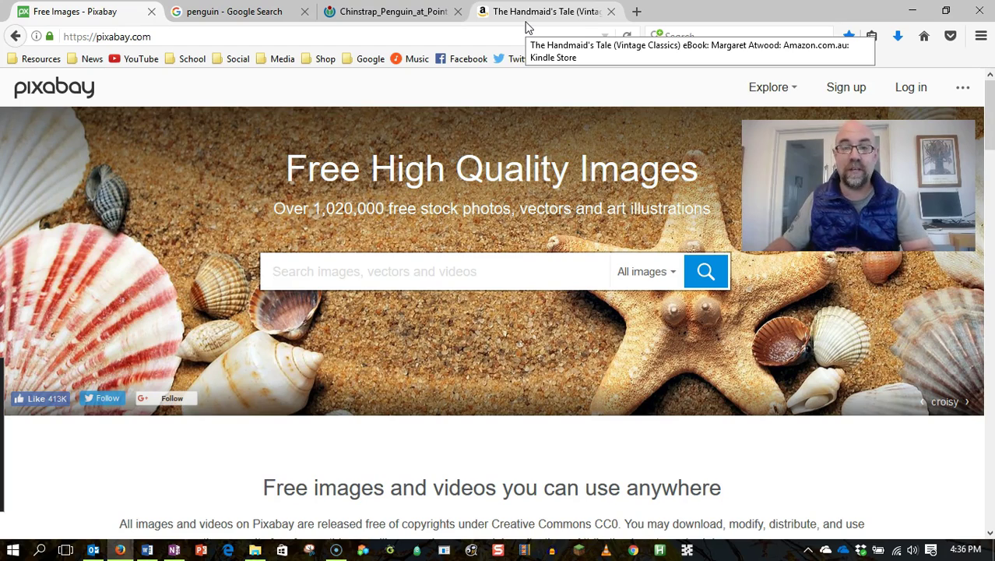
pyautogui.click(398, 288)
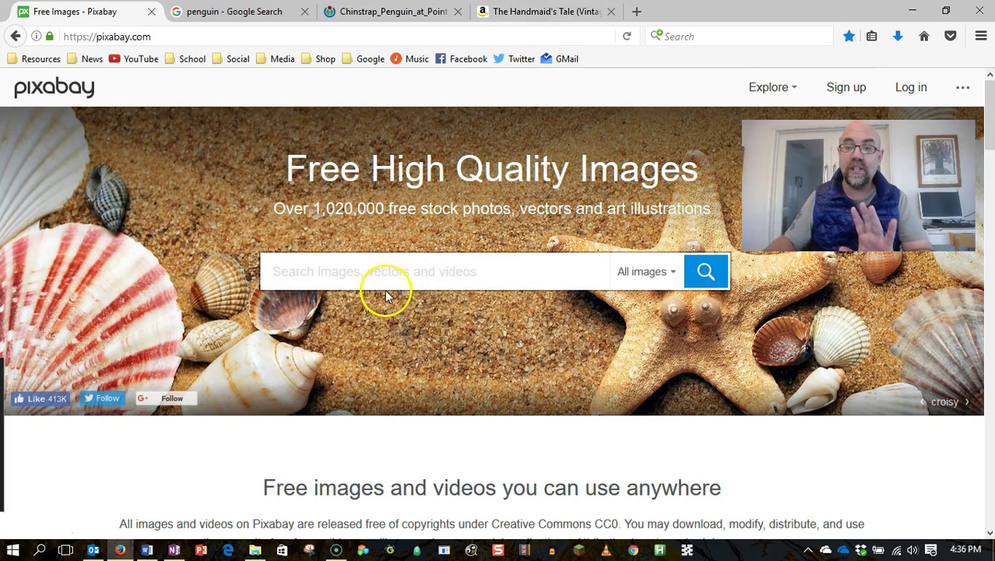